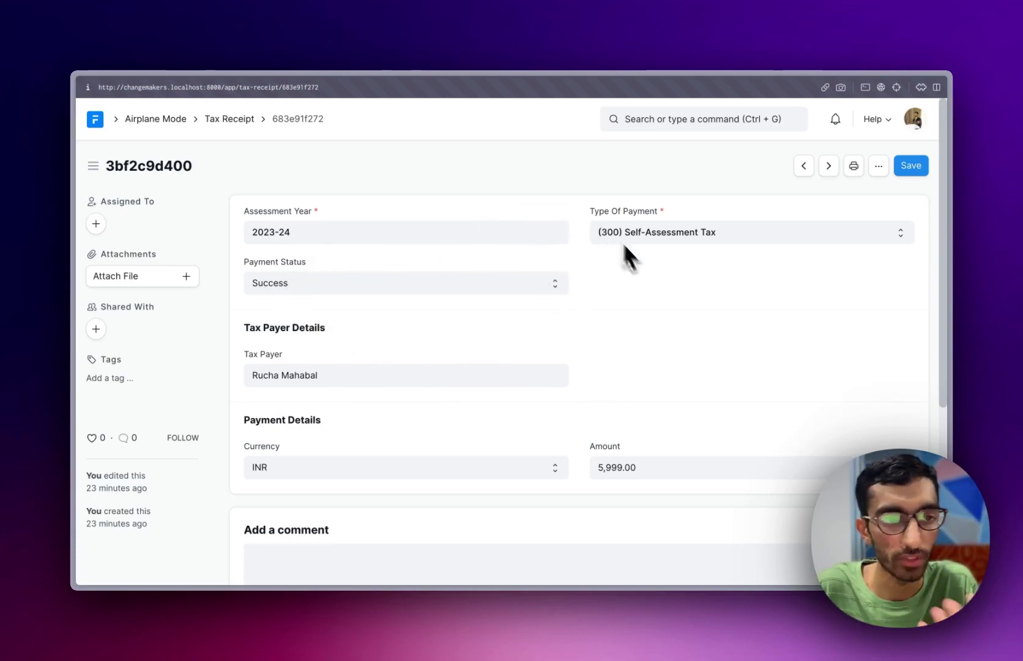
scroll(644, 292, "down", 2)
scroll(439, 222, "down", 2)
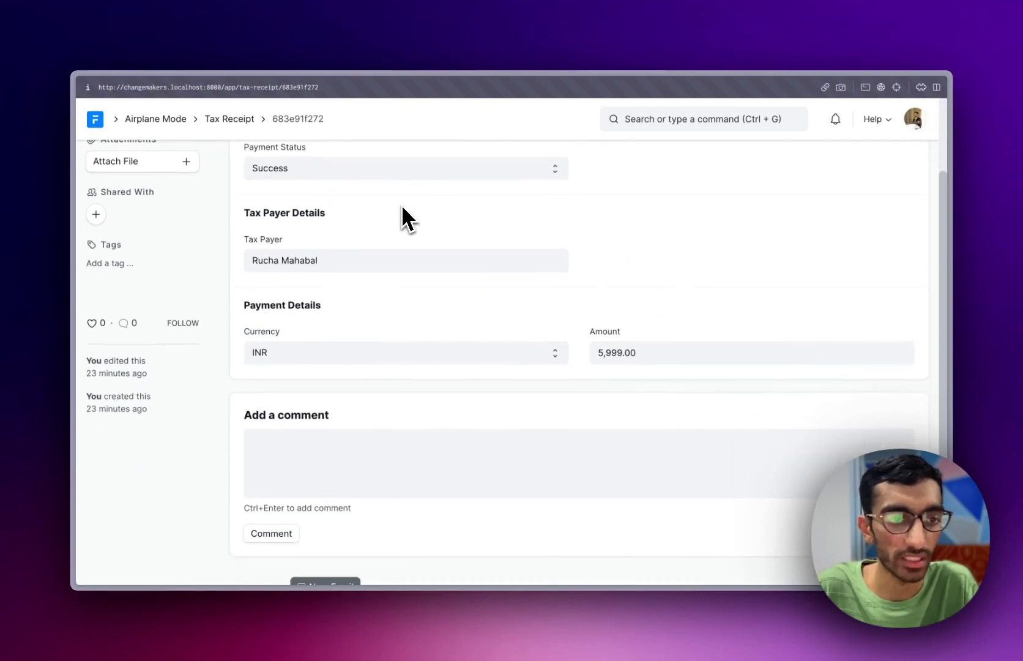
scroll(499, 370, "up", 2)
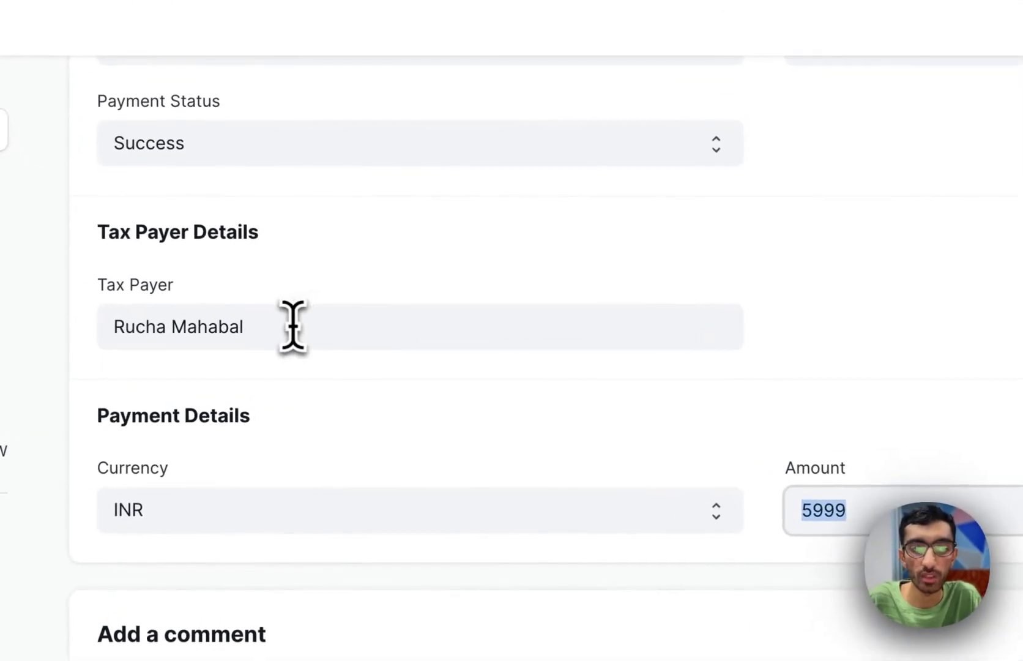
Follow the receipt's Tax Payer link to view that record's name, PAN and gender
left_click(338, 327)
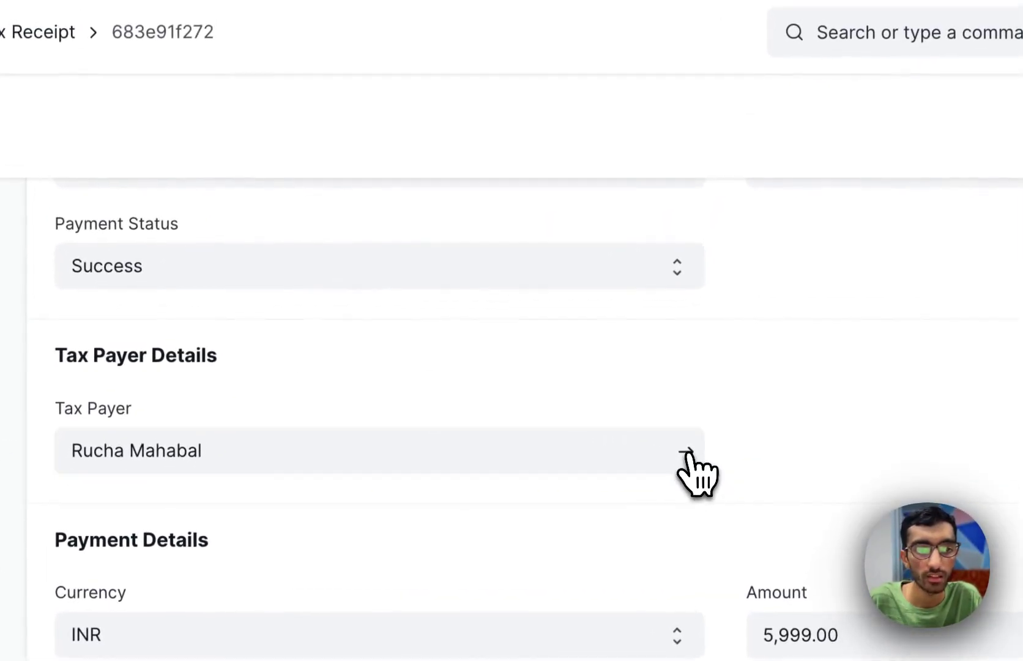
left_click(727, 328)
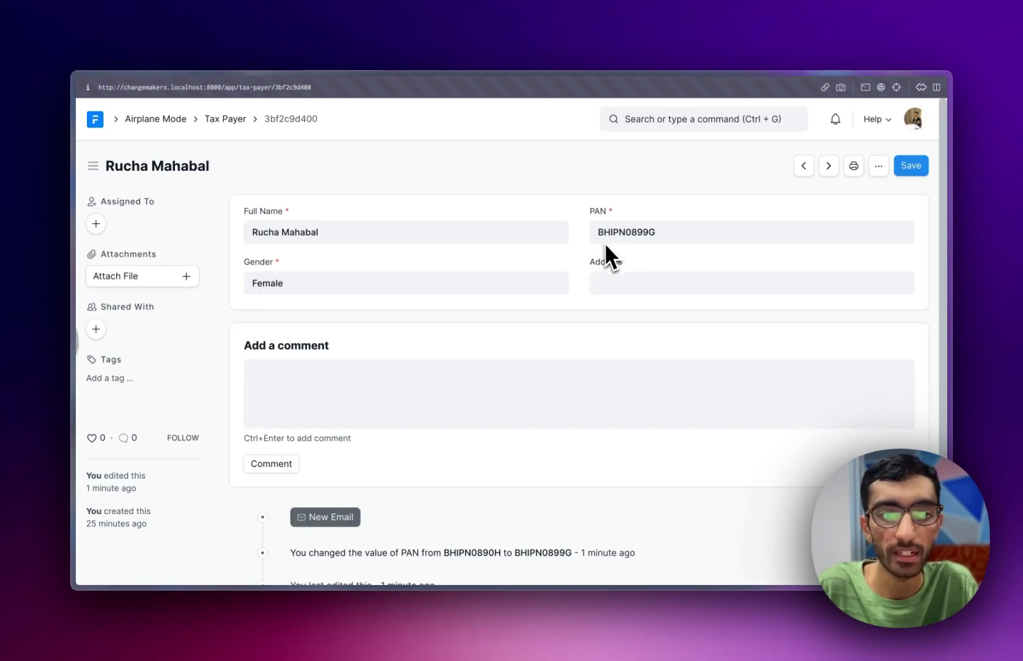
key("alt+Left")
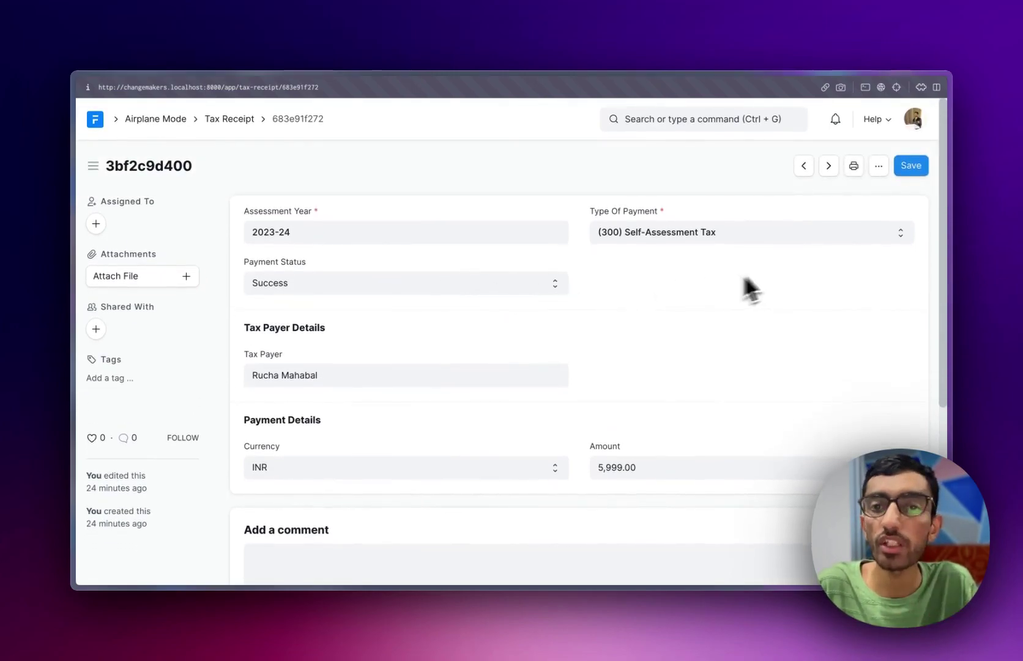
Open the Tax Receipt doctype in the Form Builder via Edit DocType
left_click(879, 168)
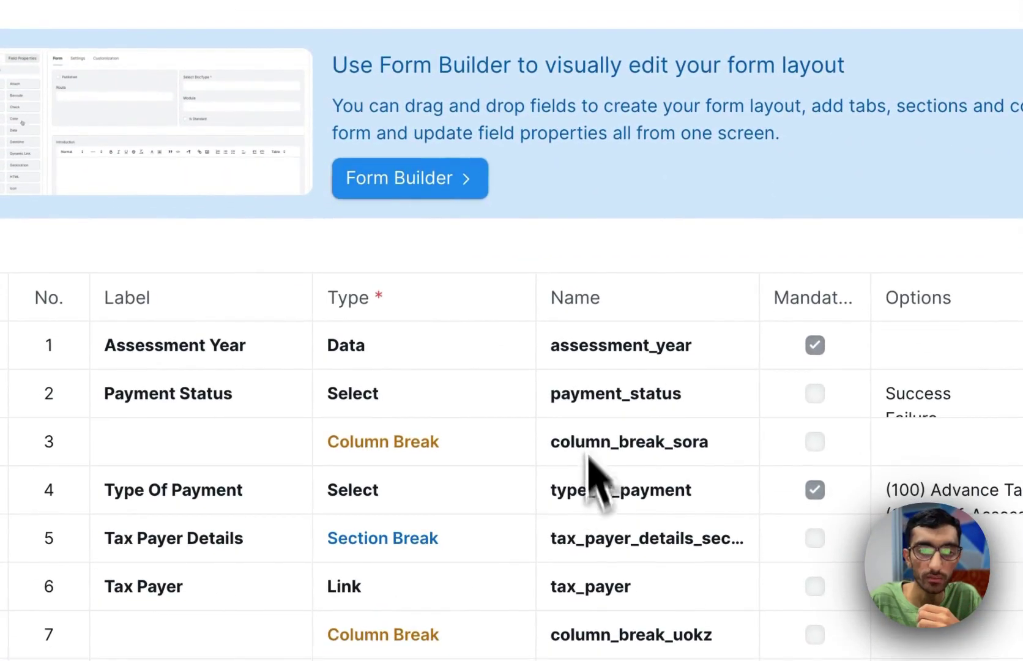
left_click(407, 197)
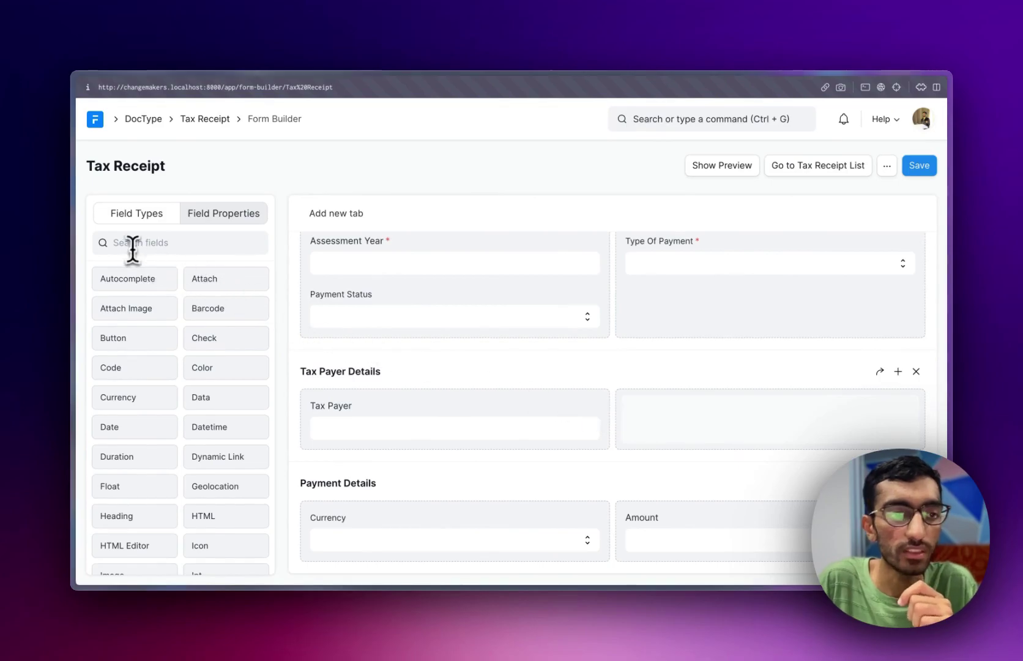
Place a Data field beside Tax Payer in Tax Payer Details and start labelling it PAN
left_click(133, 243)
type("data")
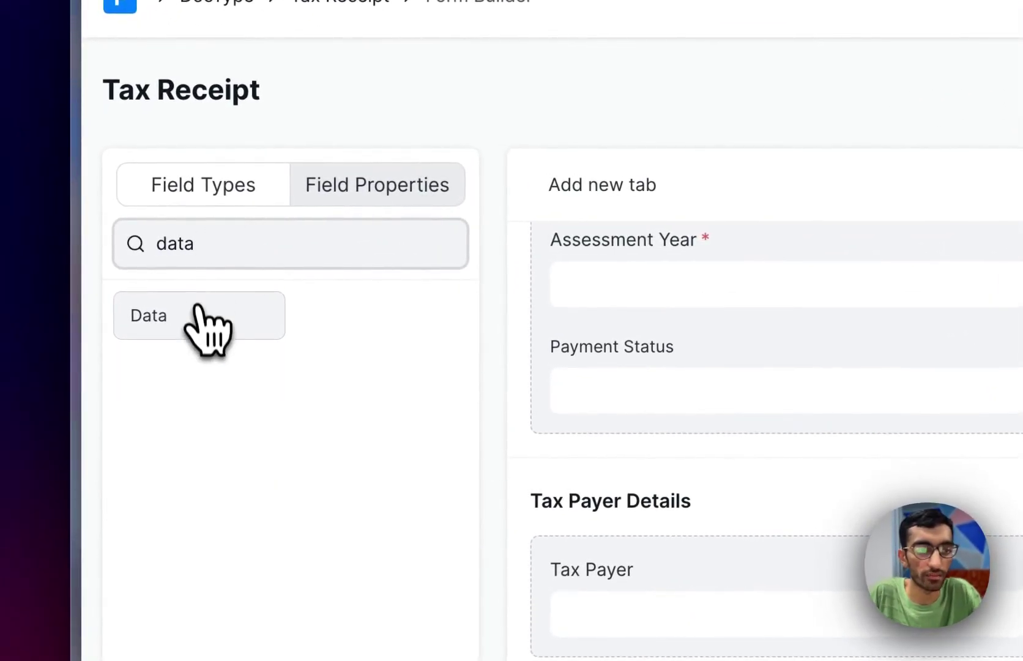
left_click_drag(204, 328, 776, 393)
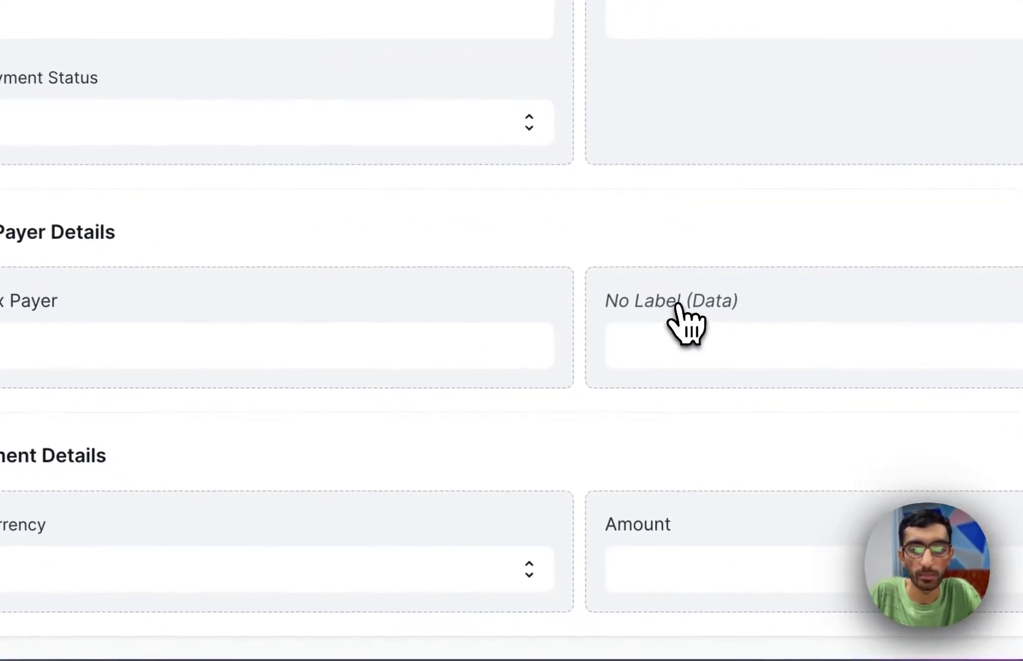
left_click(684, 322)
left_click(684, 323)
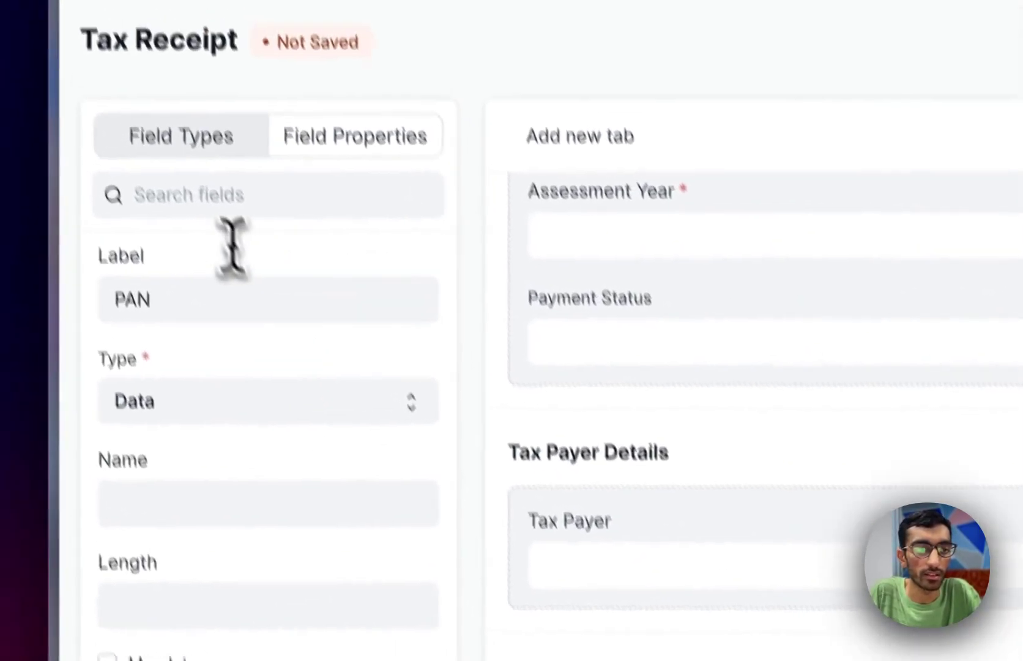
Set the PAN field's Fetch From to Tax Payer (tax_payer) → PAN (Data)
left_click(232, 268)
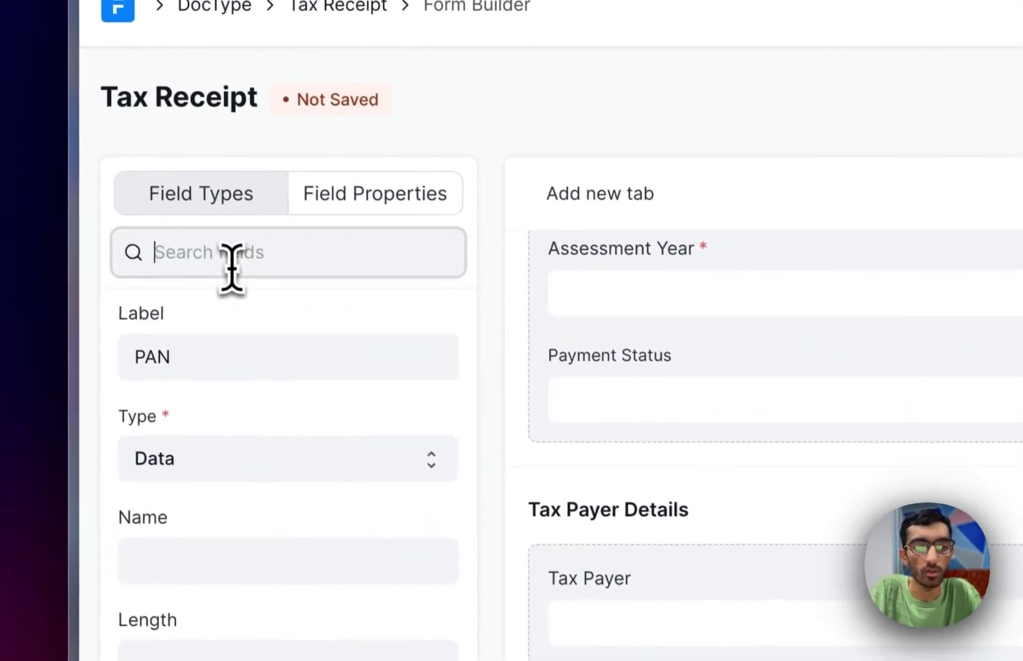
type("fet")
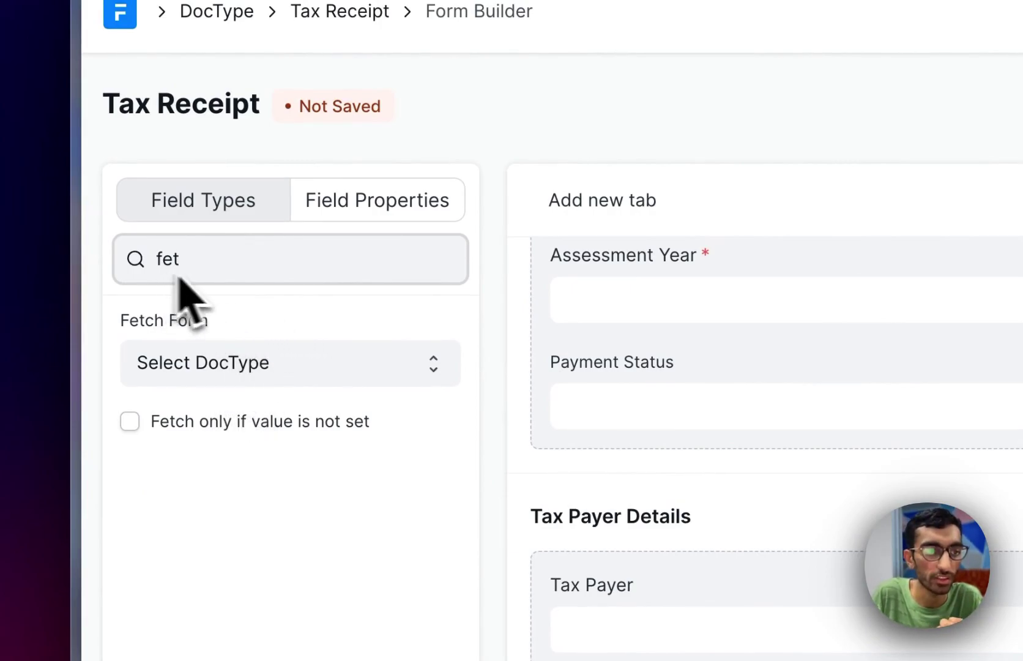
left_click(221, 366)
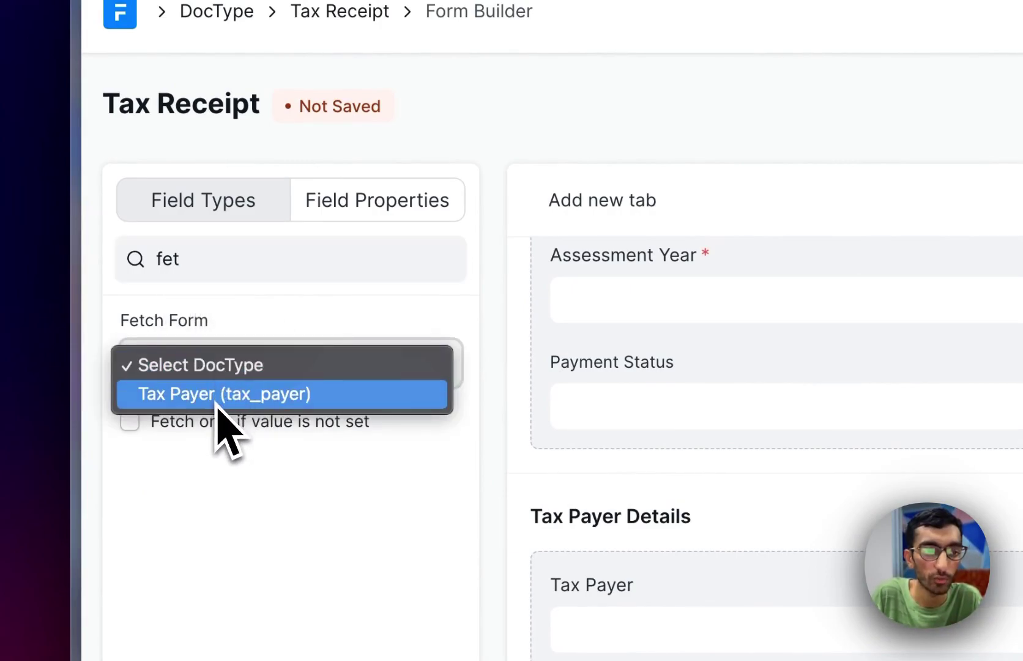
left_click(220, 394)
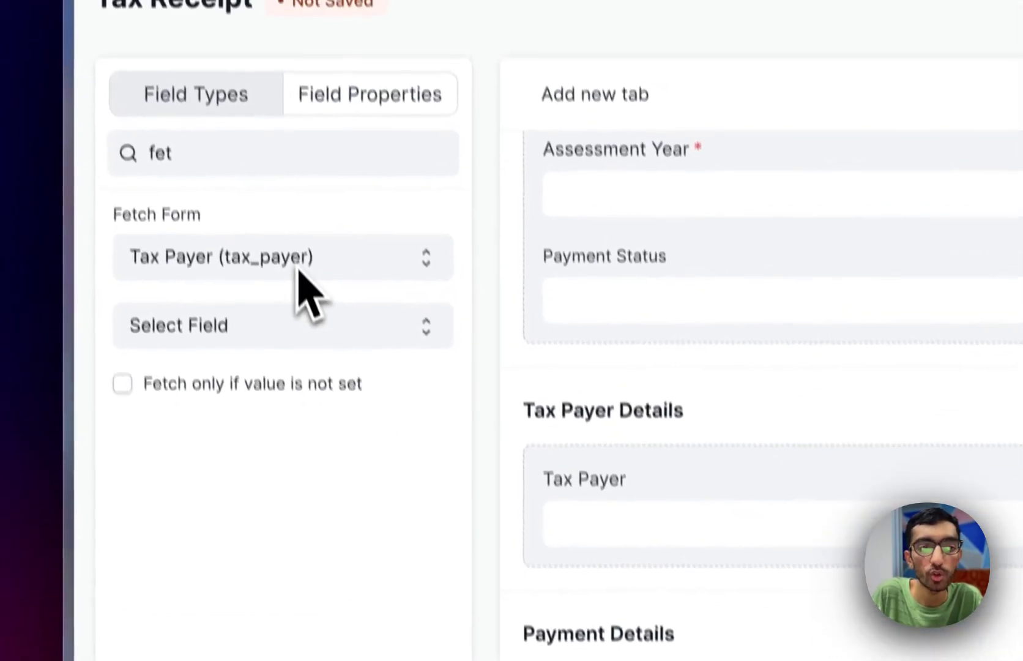
left_click(299, 269)
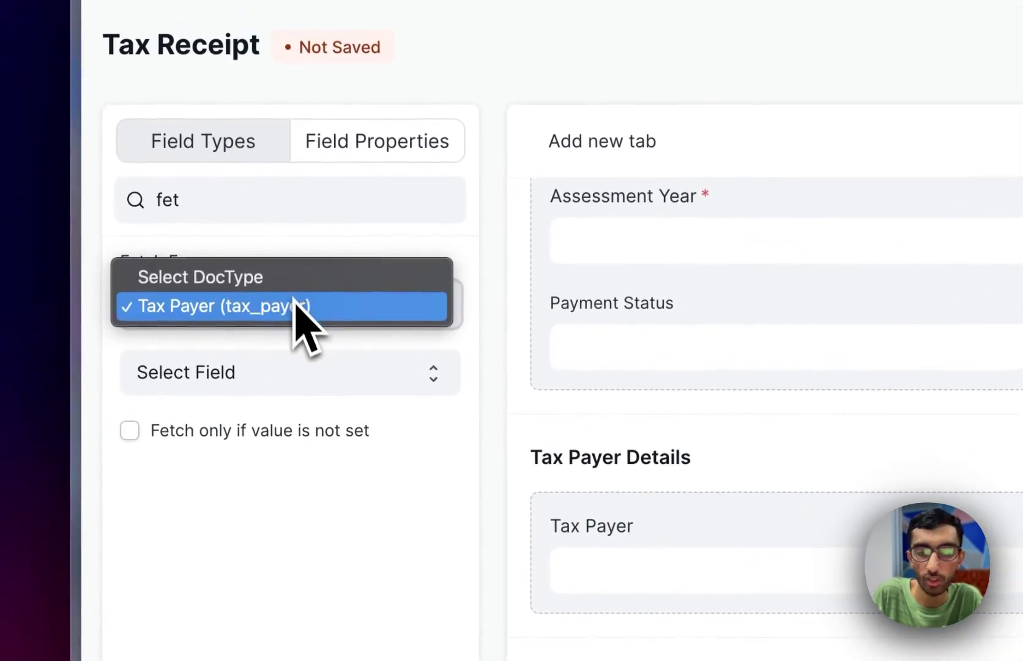
left_click(326, 383)
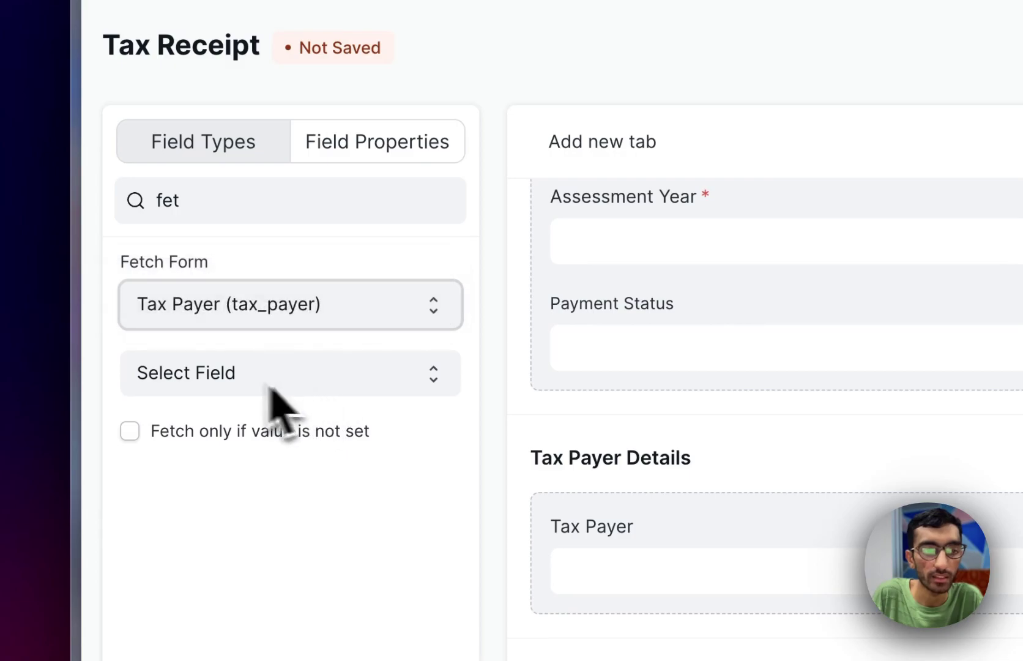
left_click(304, 390)
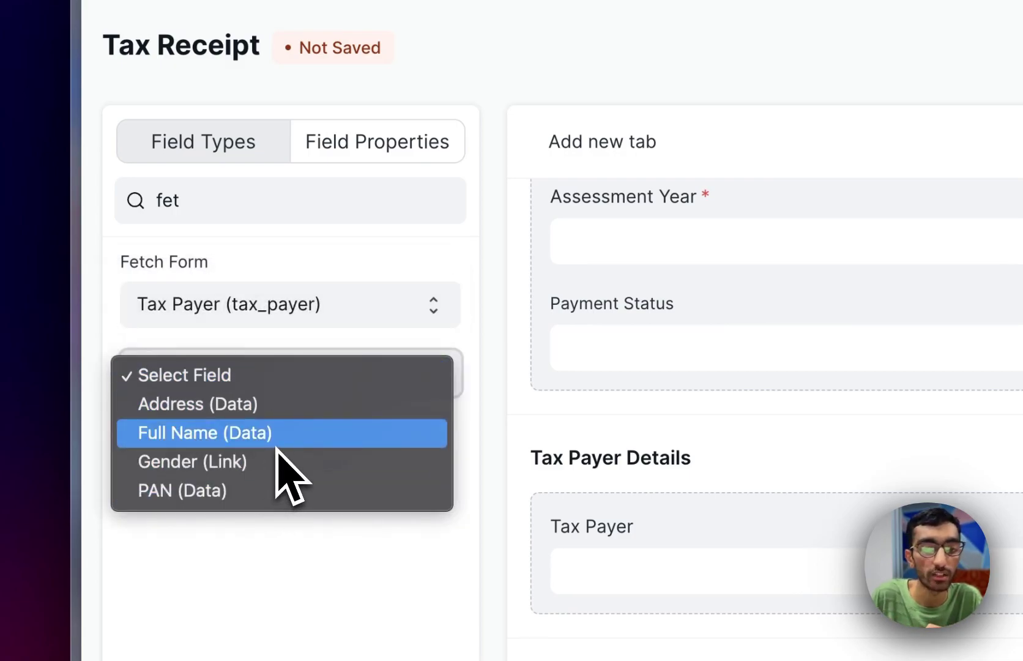
left_click(261, 492)
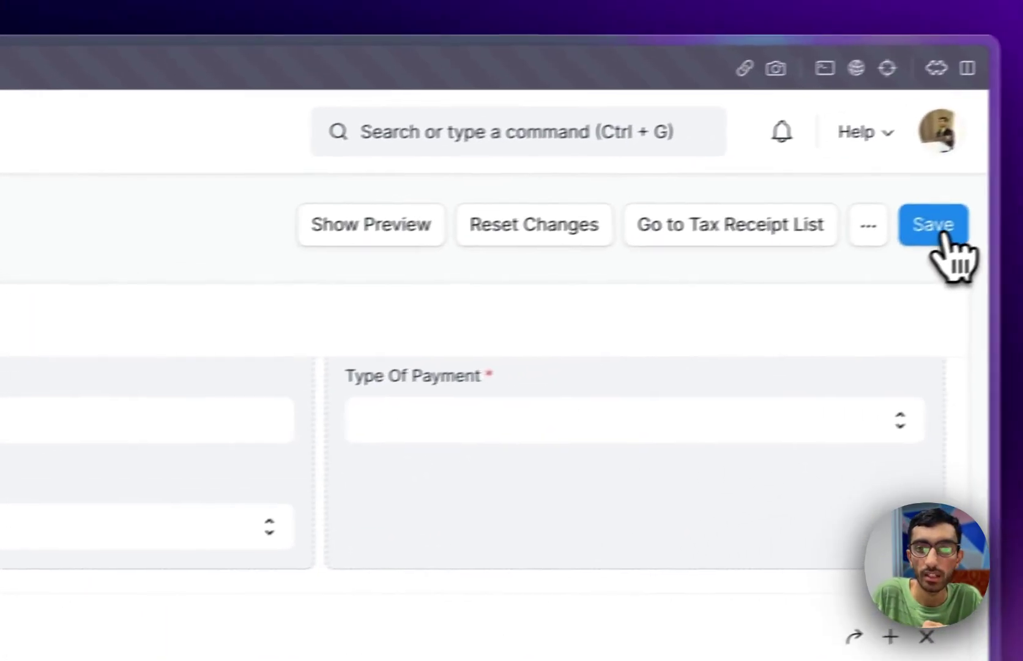
Save the Tax Receipt layout, return to the Tax Receipt list and reopen the existing receipt
left_click(901, 235)
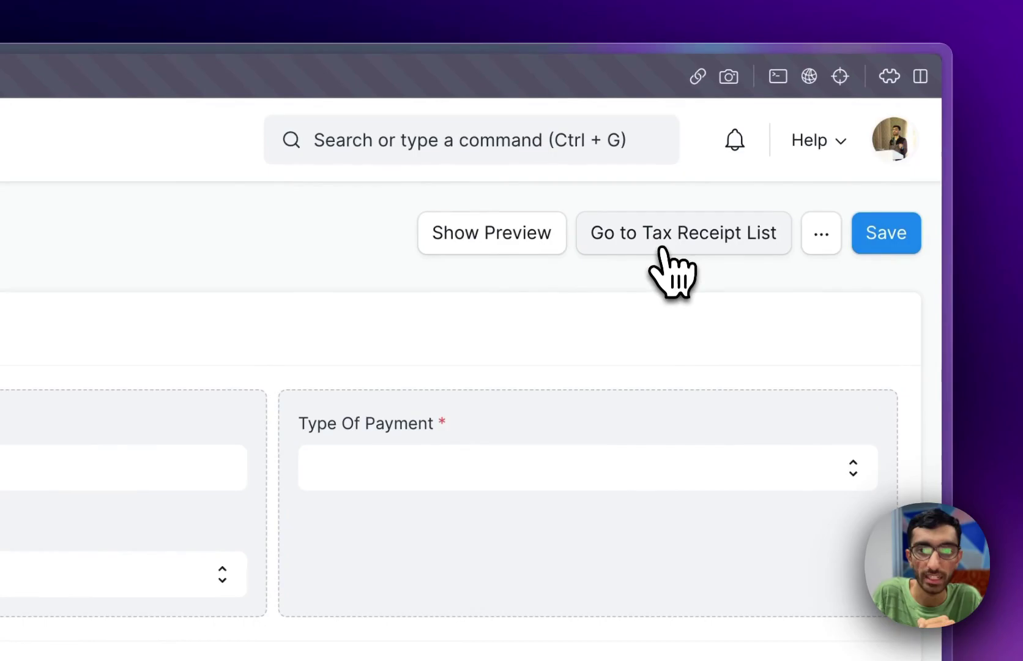
left_click(663, 244)
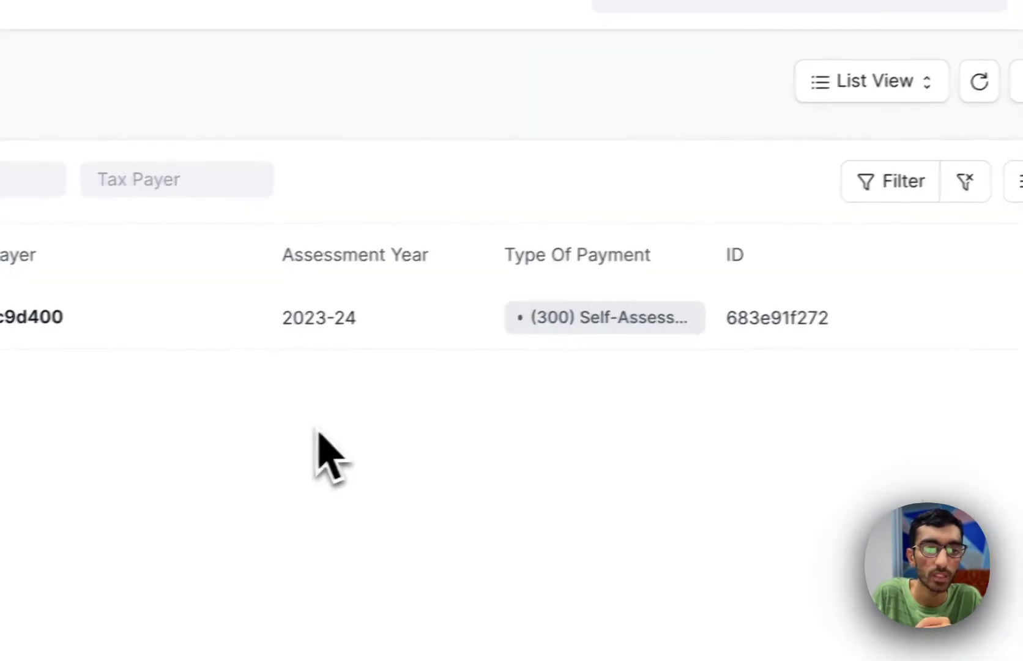
left_click(268, 308)
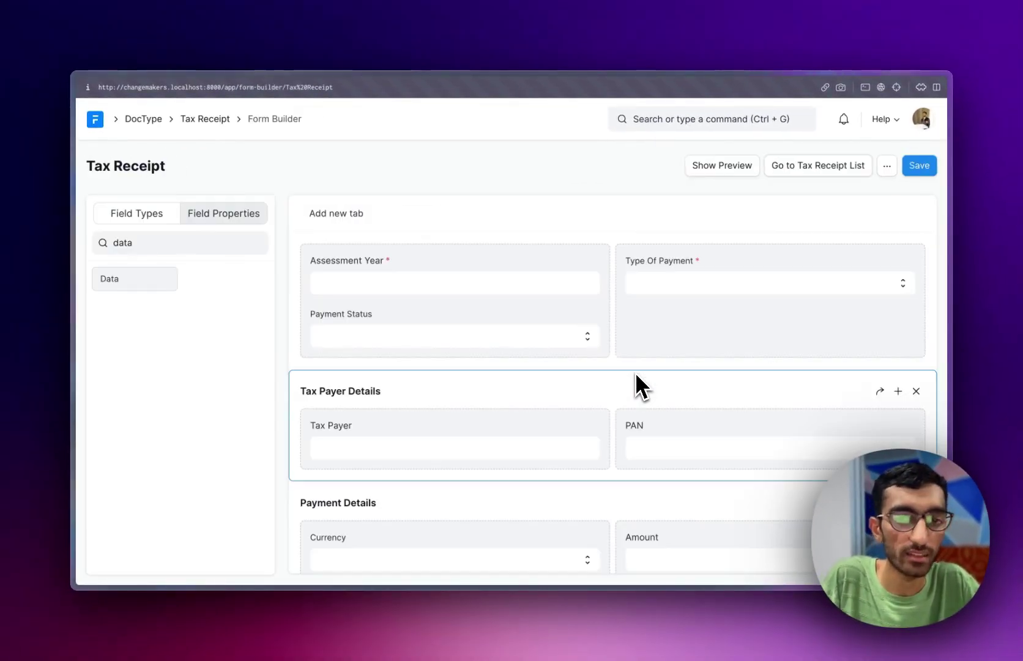
scroll(607, 392, "down", 1)
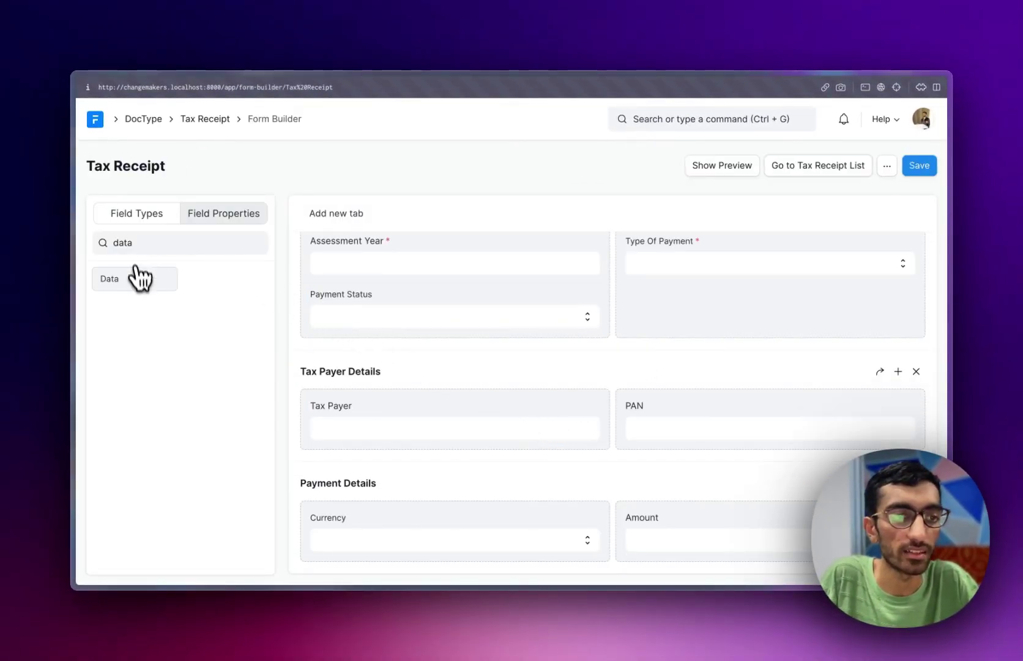
Add a Data field labelled Gender under Tax Payer, fetching Tax Payer's Gender (Link)
left_click_drag(140, 278, 400, 445)
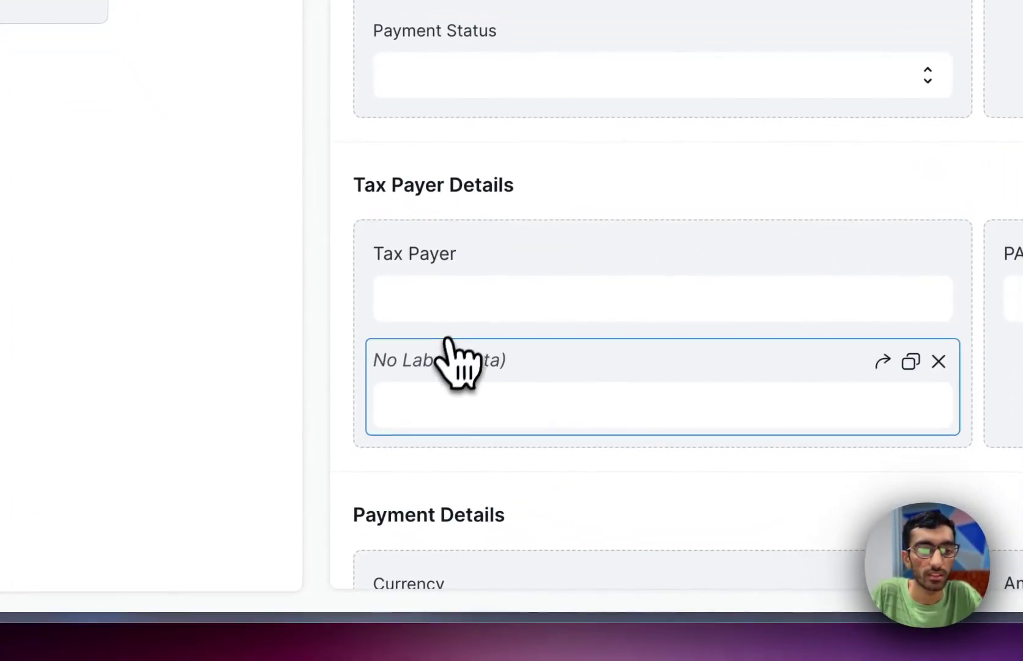
left_click(455, 368)
type("Gender")
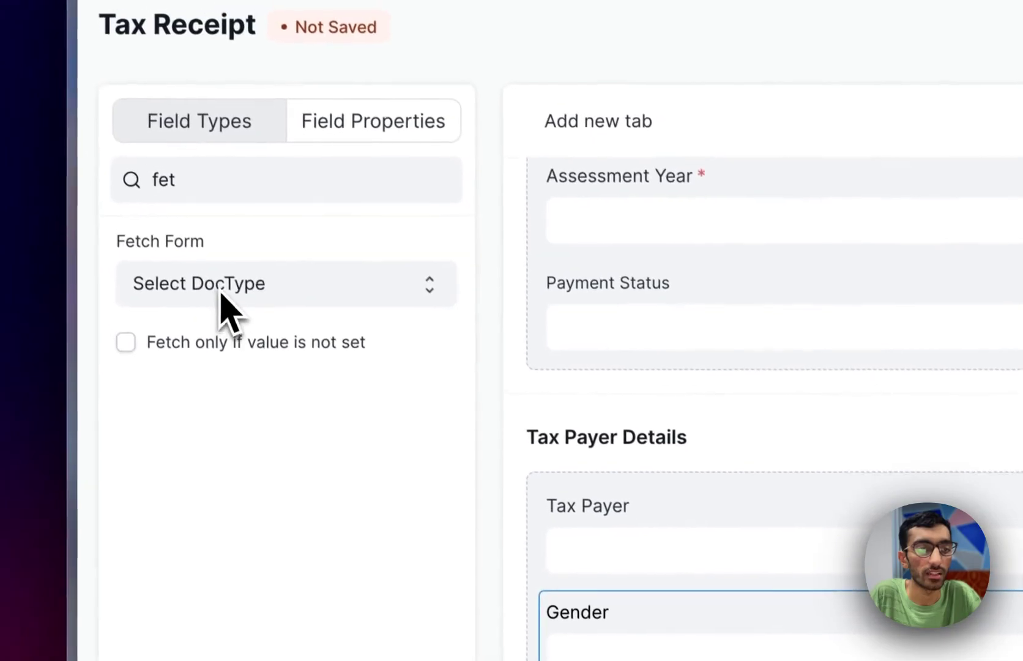
left_click(224, 290)
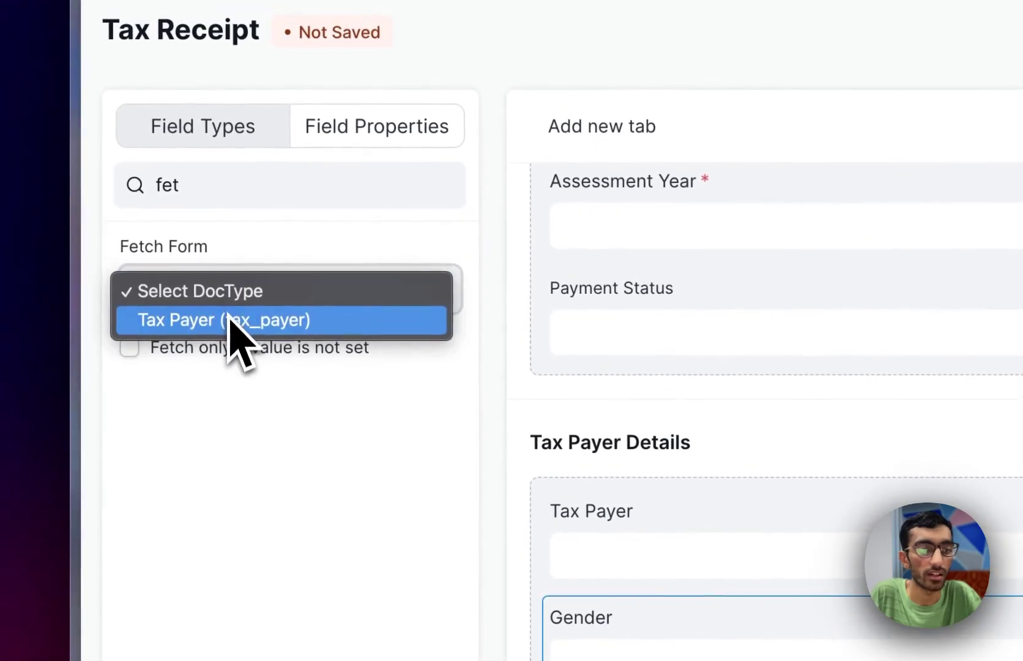
left_click(232, 320)
left_click(245, 362)
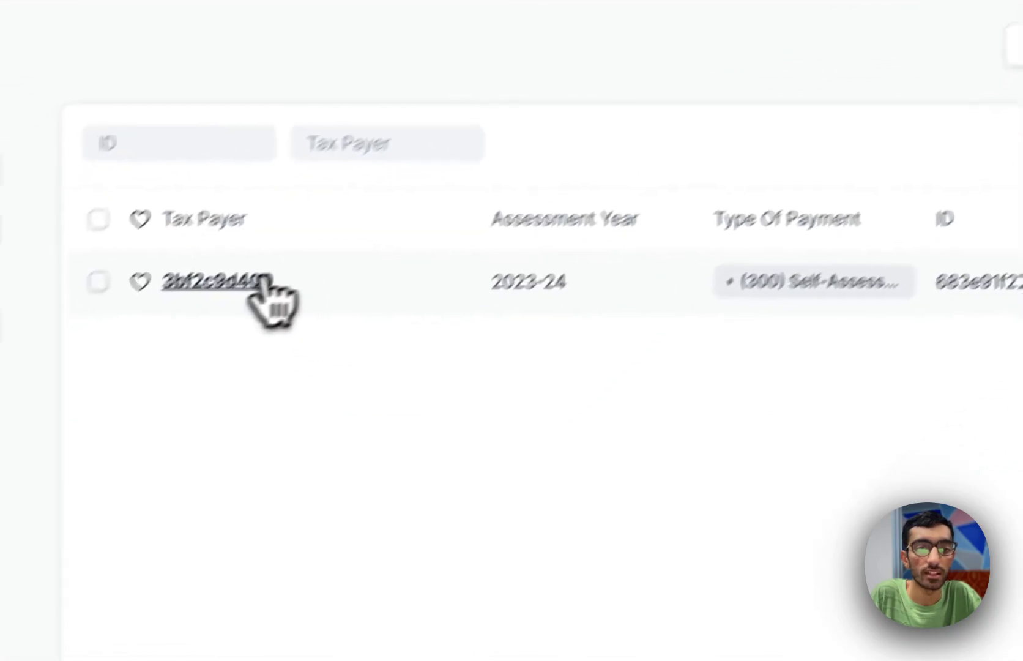
Open the receipt showing Gender Female, check the linked Tax Payer record, then return
left_click(262, 290)
scroll(720, 464, "down", 2)
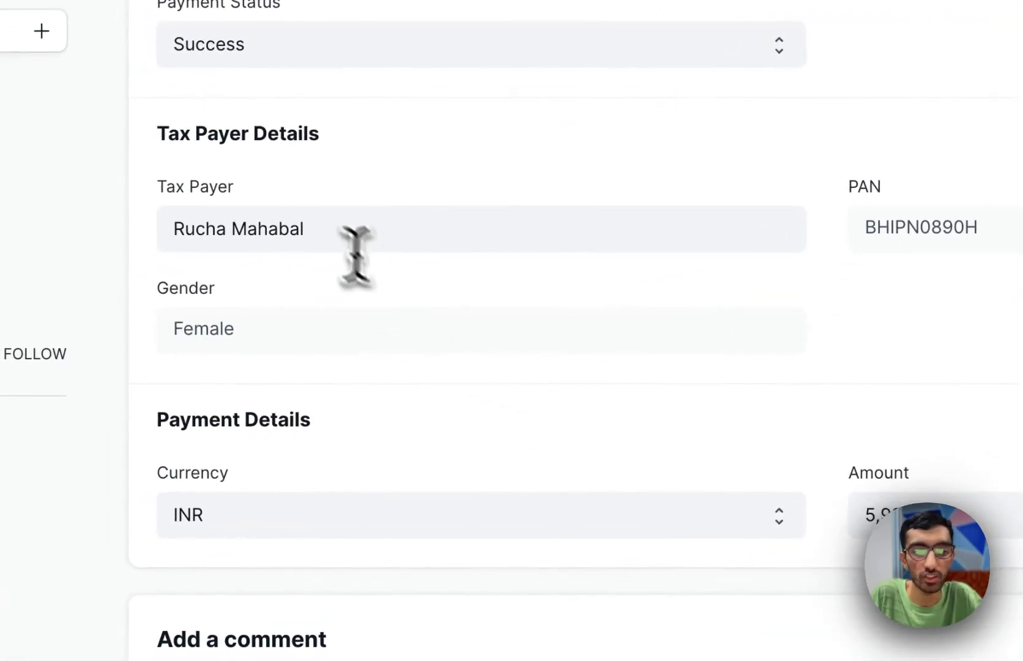
left_click(300, 215)
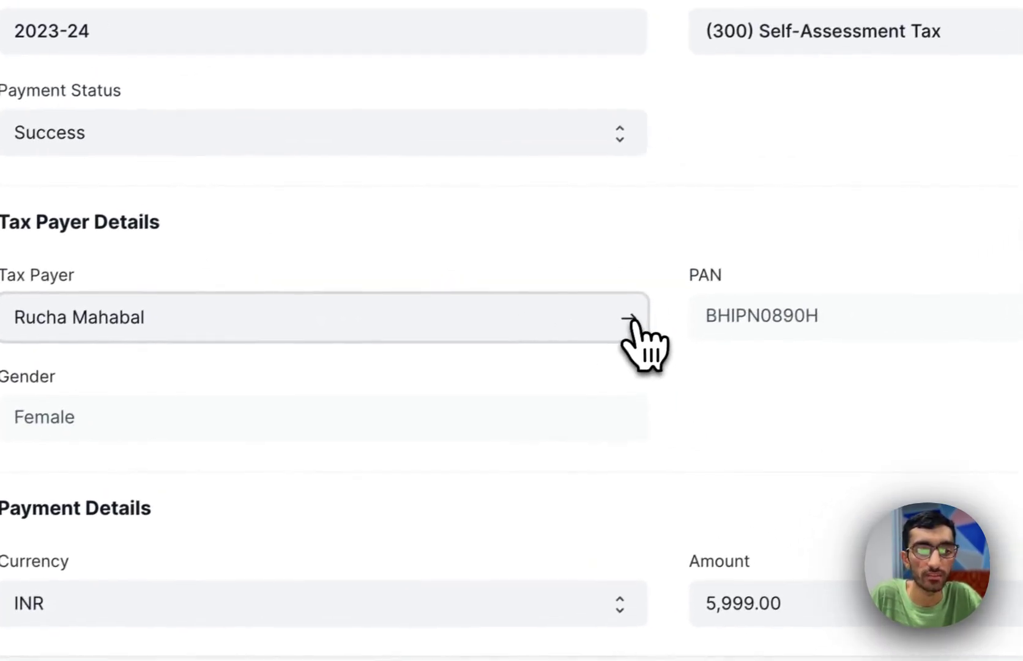
left_click(788, 229)
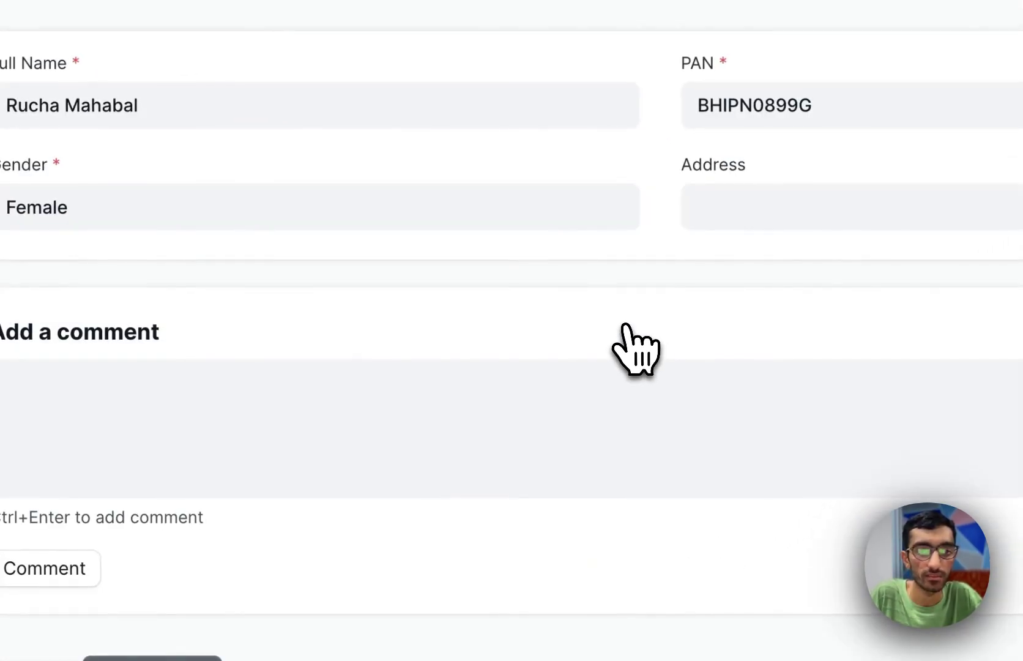
key("alt+Left")
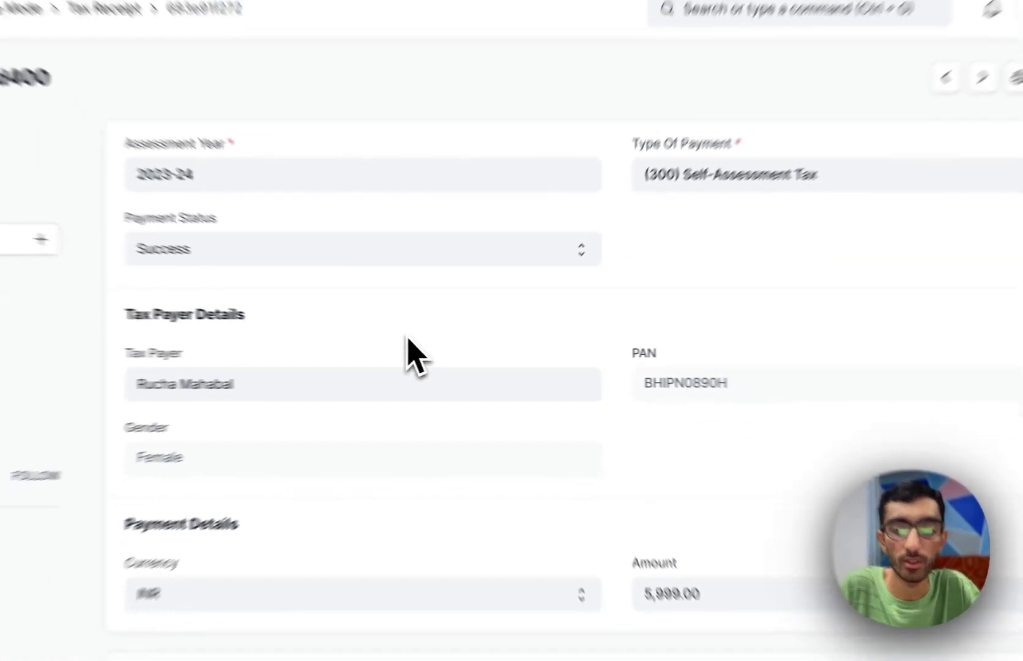